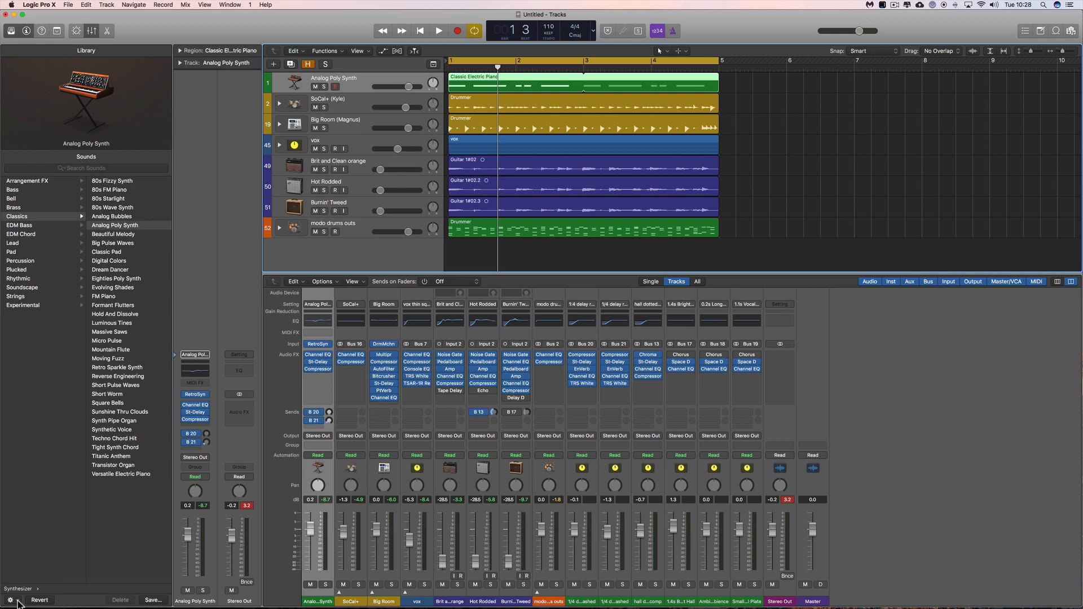
Step: Look over the Library's patch options and highlight the six delay and reverb aux channels in the mixer
left_click(12, 600)
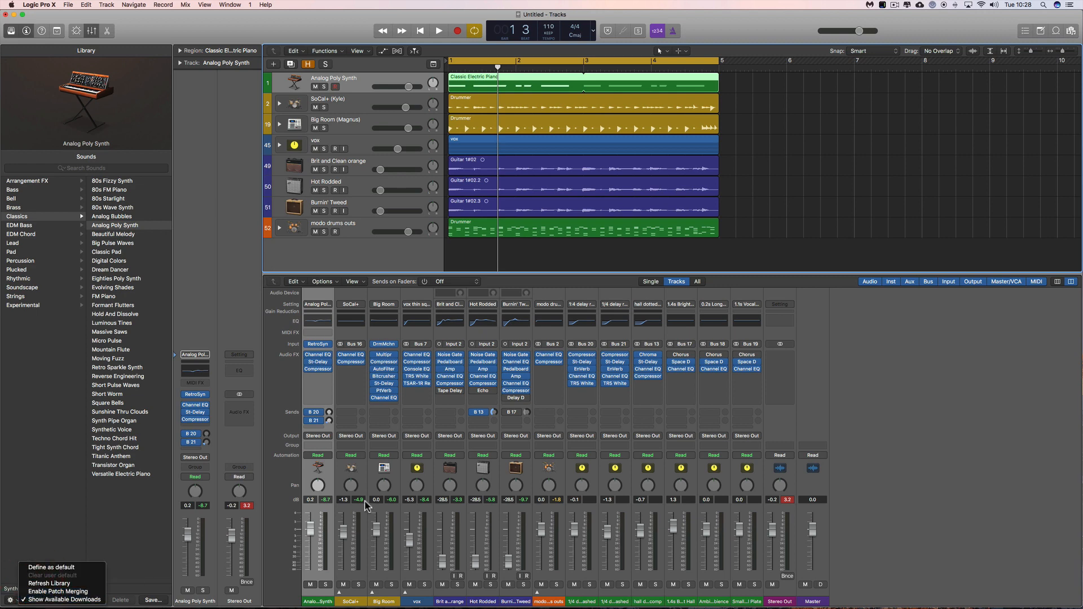
left_click(748, 38)
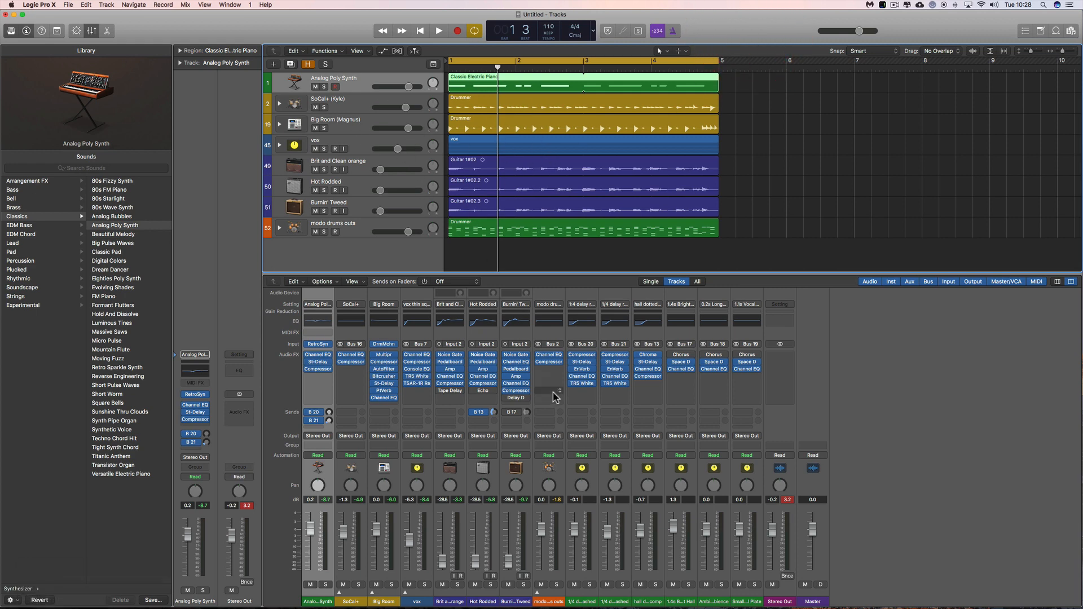
left_click(587, 595)
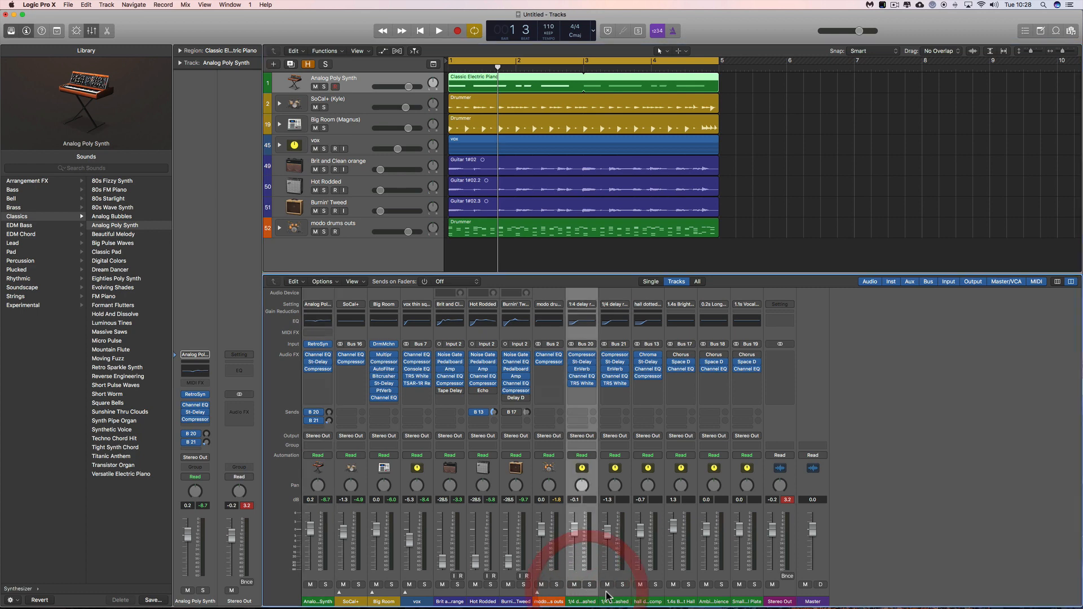
left_click(753, 598, "shift")
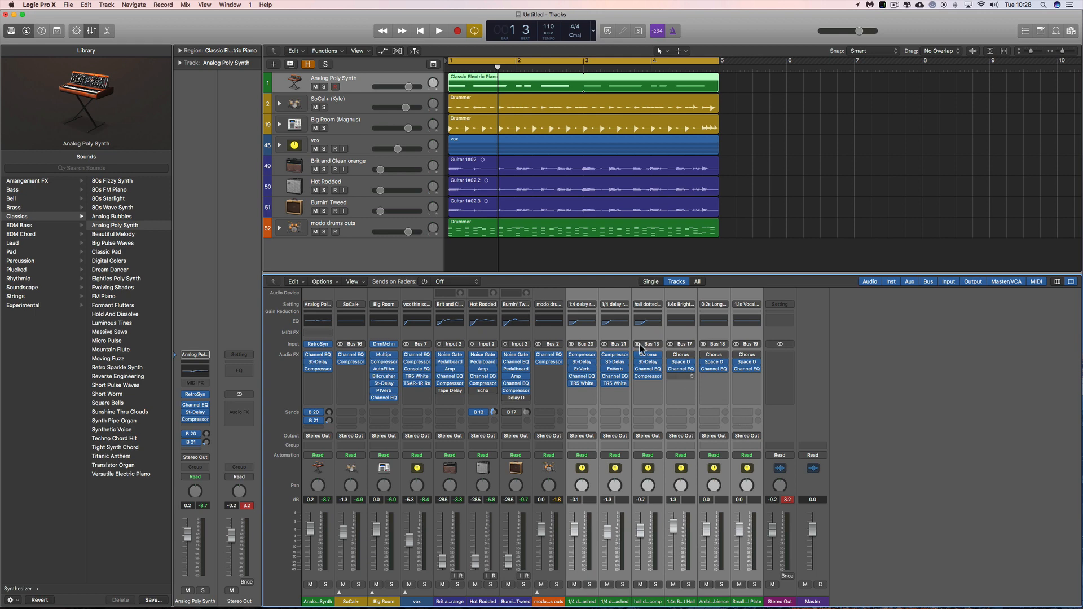
Step: Reveal the hidden tracks, examine the first 1/4 delay rev verb squashed aux track's channel strip, and hide them again
left_click(308, 66)
scroll(353, 220, "down", 5)
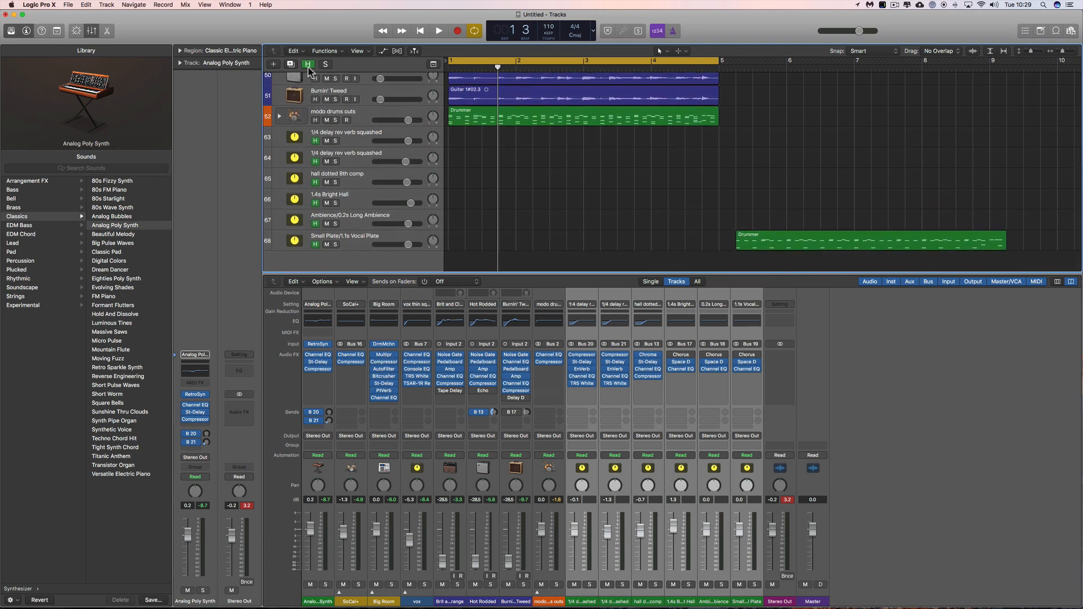
left_click(349, 139)
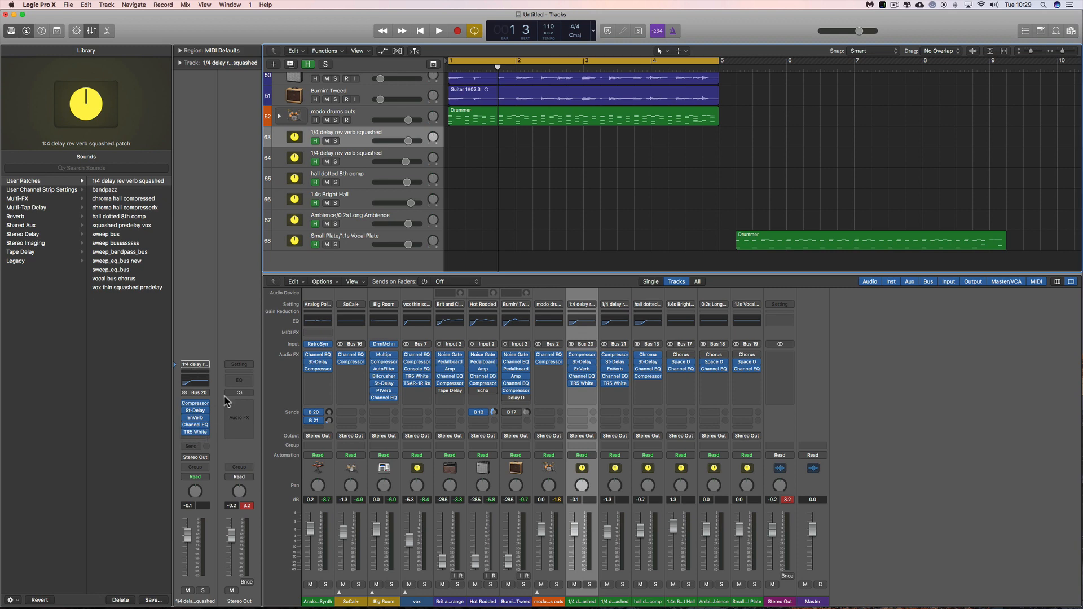
mouse_move(203, 426)
key("h")
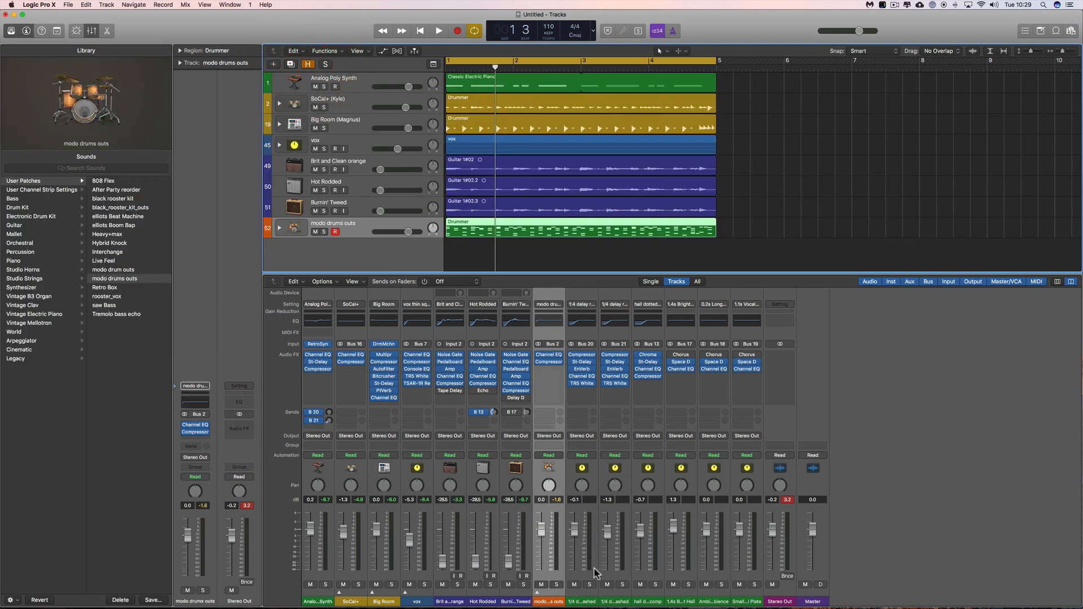
Step: Compare the aux channels with the channel strips and sends of the Analog Poly Synth and vox tracks
left_click(588, 590)
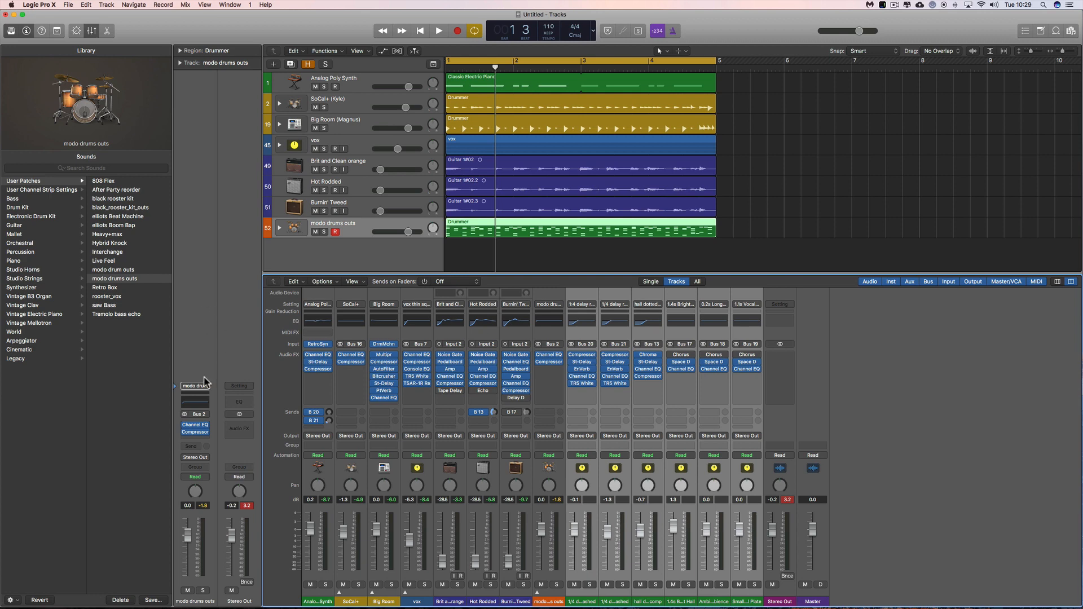
left_click(355, 82)
left_click(355, 82)
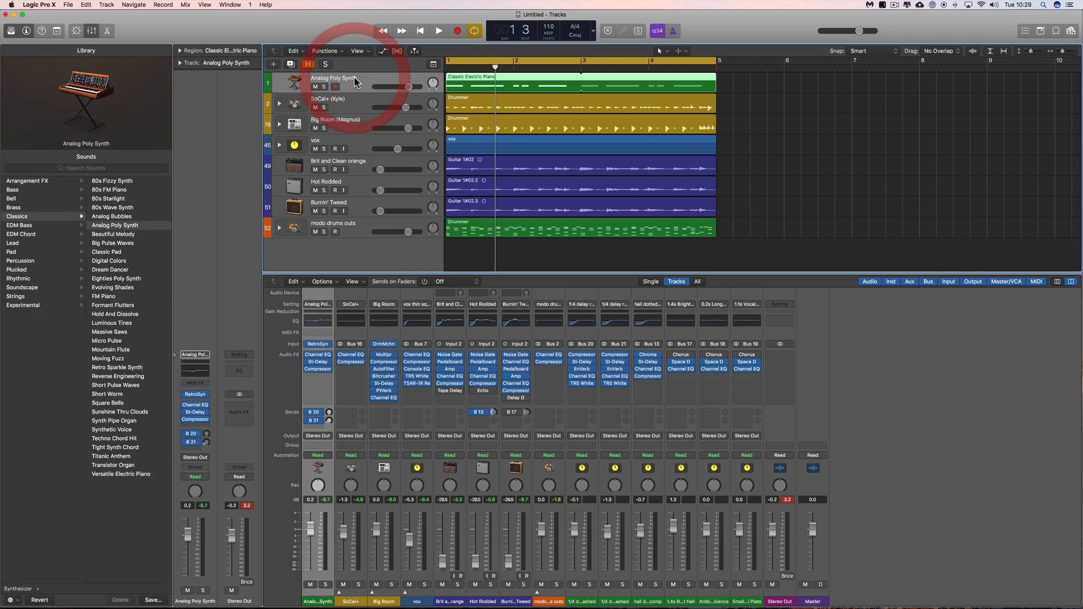
left_click(354, 142)
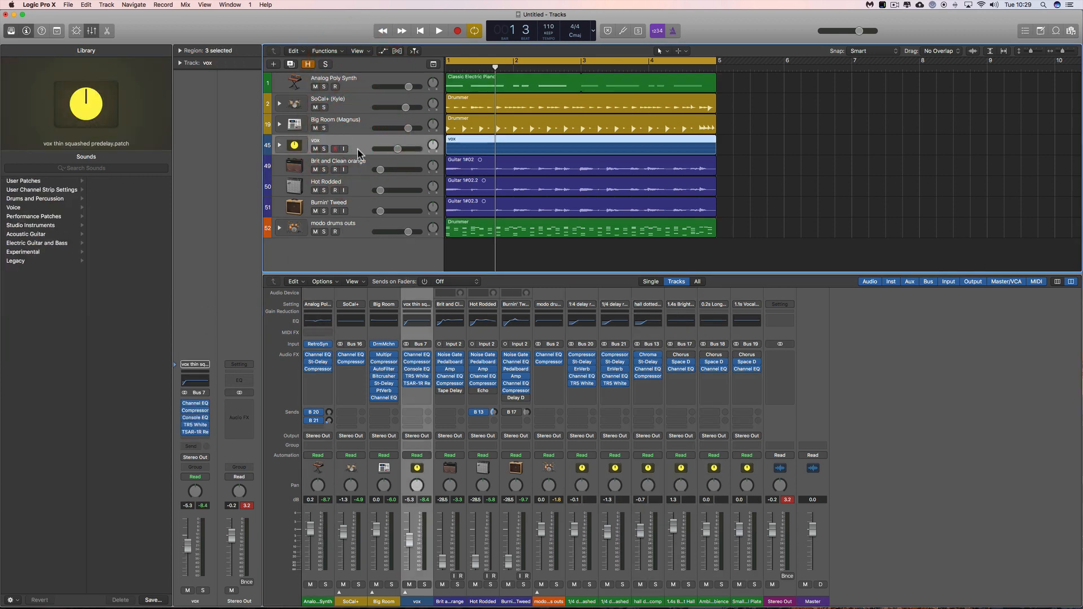
left_click(348, 82)
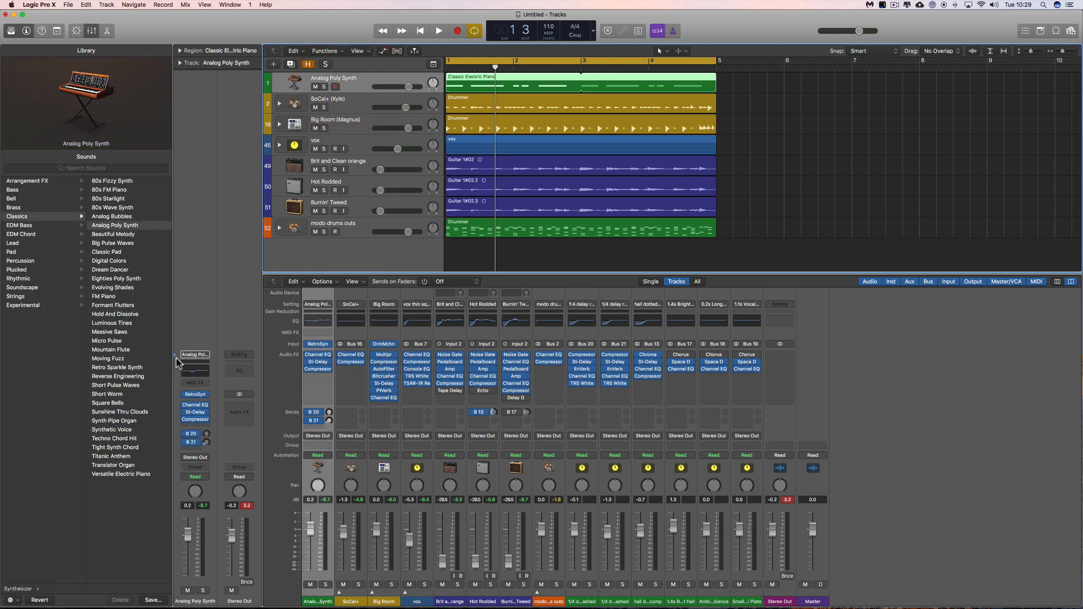
mouse_move(192, 429)
Step: Highlight the aux channels from 1/4 delay rev verb squashed through Small Plate and examine their effects
left_click(590, 590)
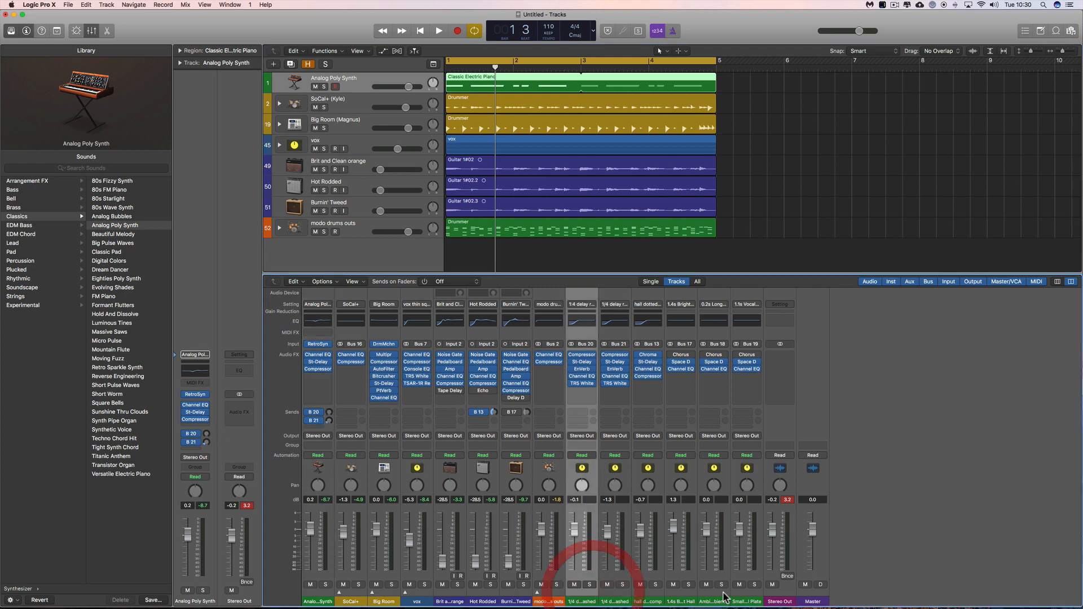
left_click(743, 592, "shift")
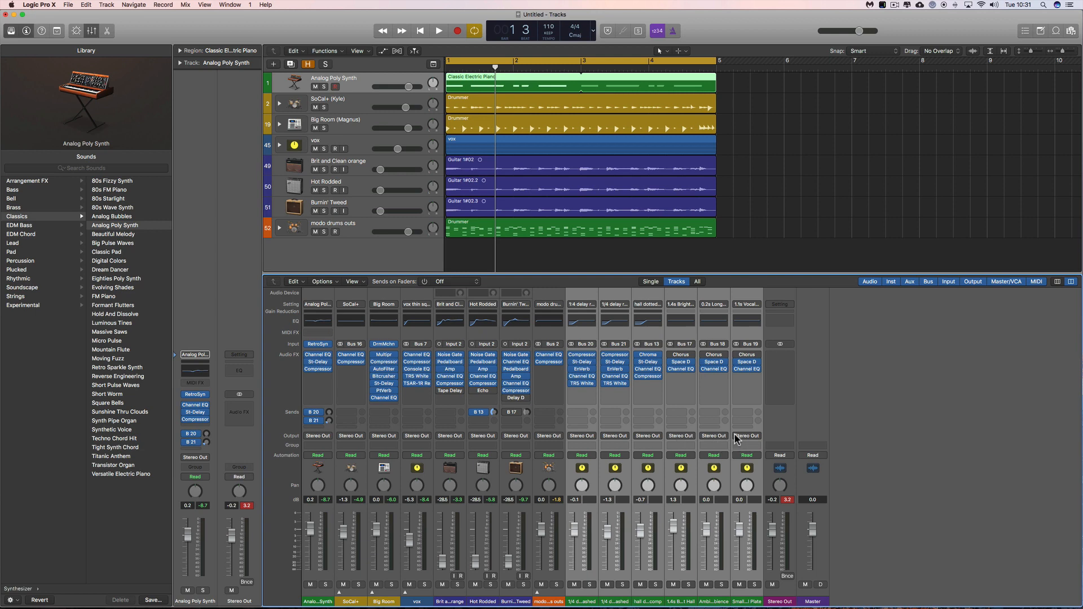
mouse_move(734, 368)
Step: Create one software instrument track with an Empty Channel Strip below the modo drums outs track
left_click(363, 224)
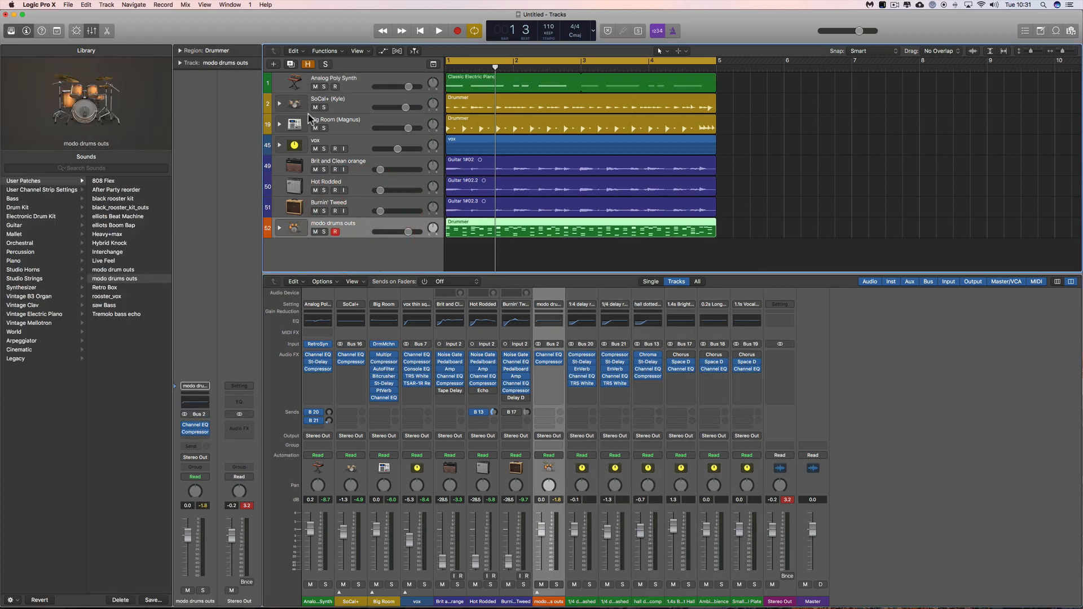
left_click(273, 64)
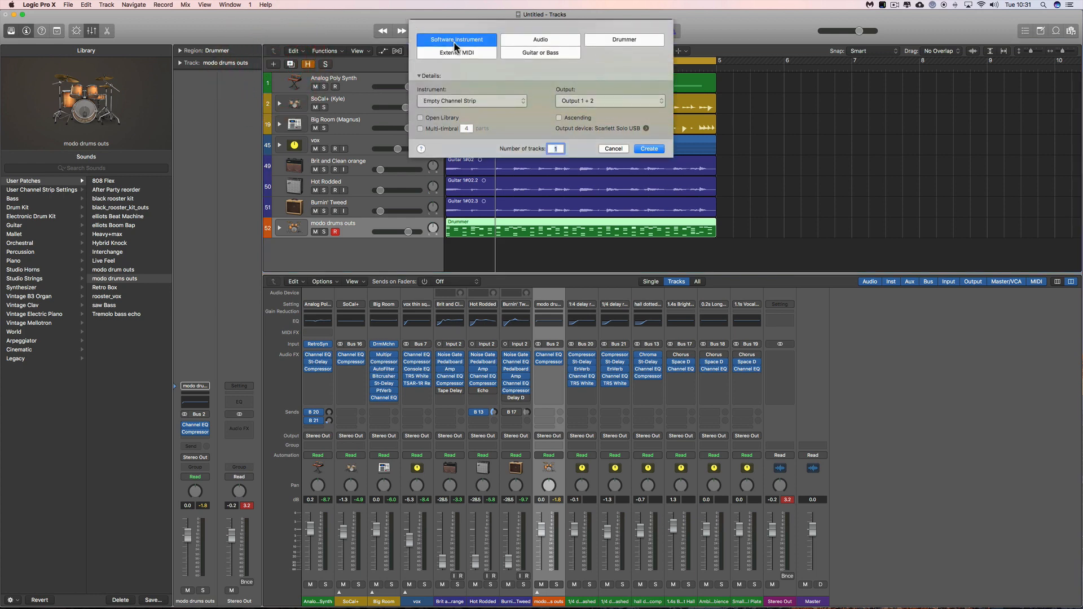
left_click(472, 100)
left_click(471, 100)
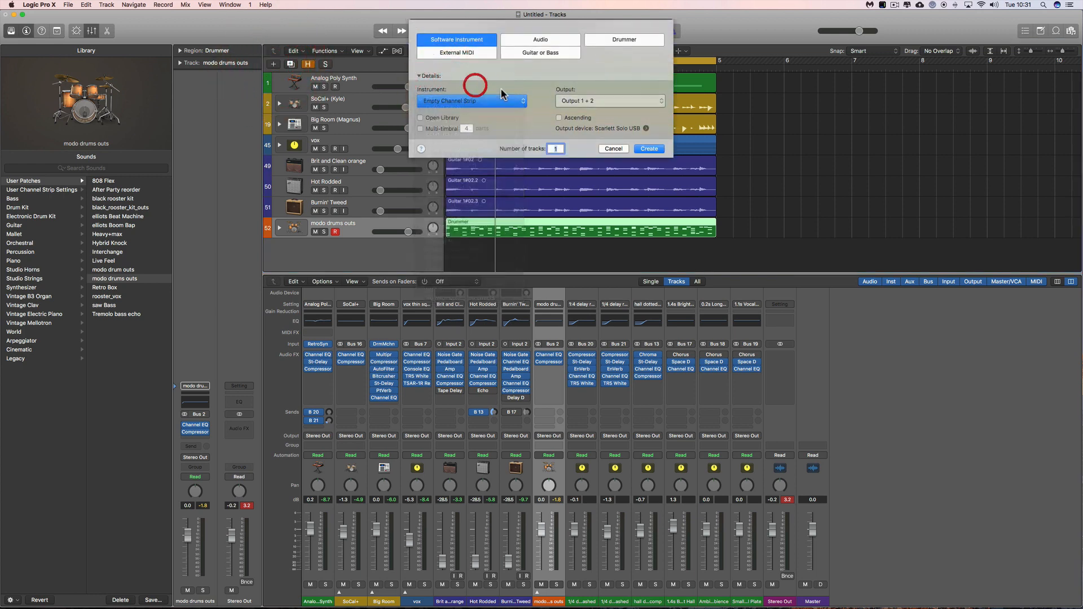
left_click(649, 149)
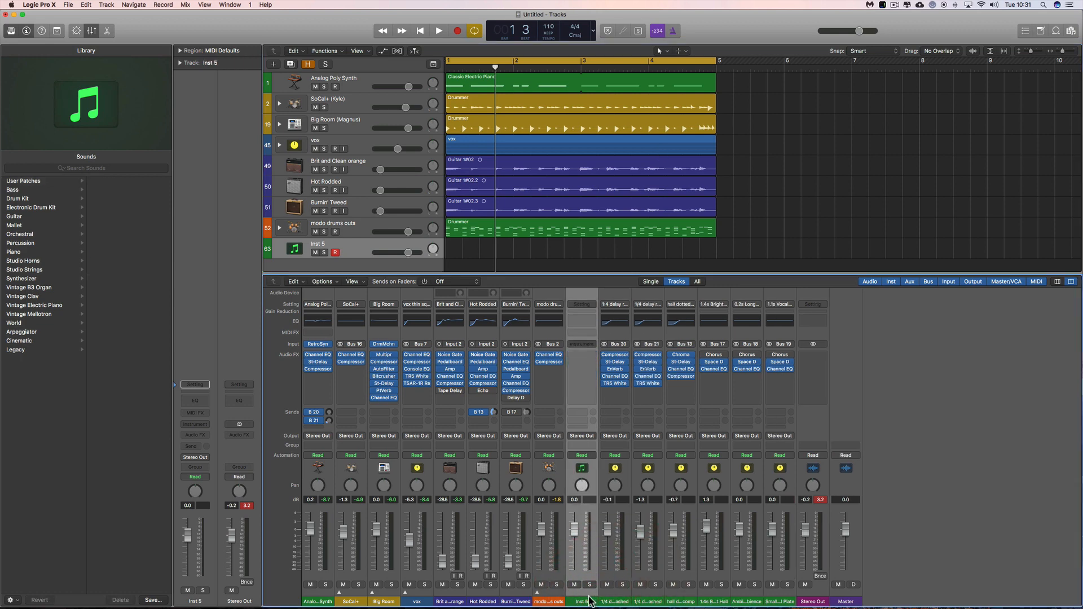
Step: Color the new instrument track magenta
key("alt+c")
left_click(324, 305)
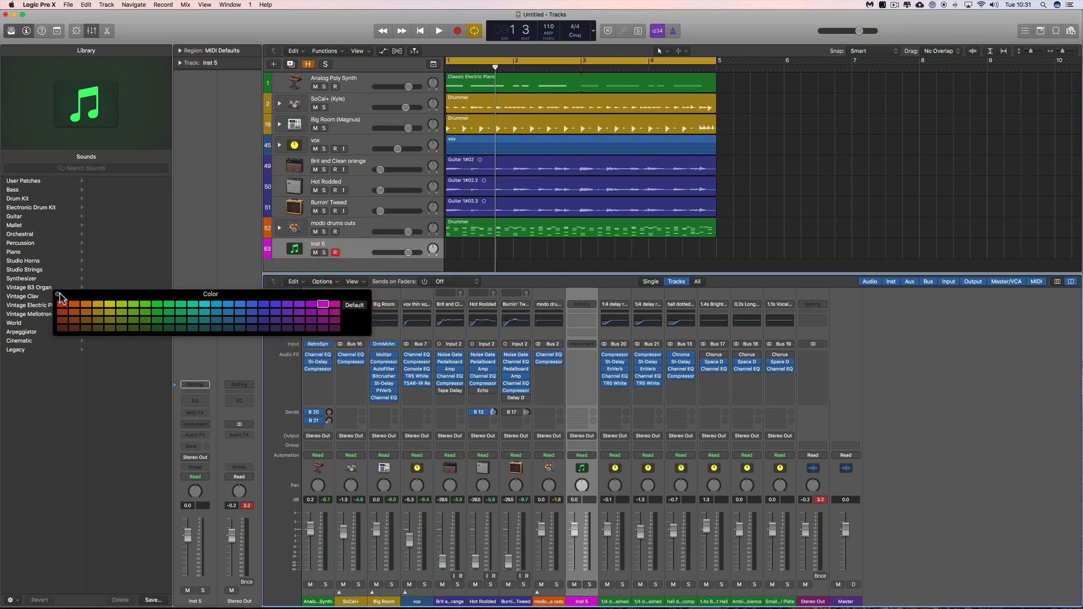
left_click(58, 294)
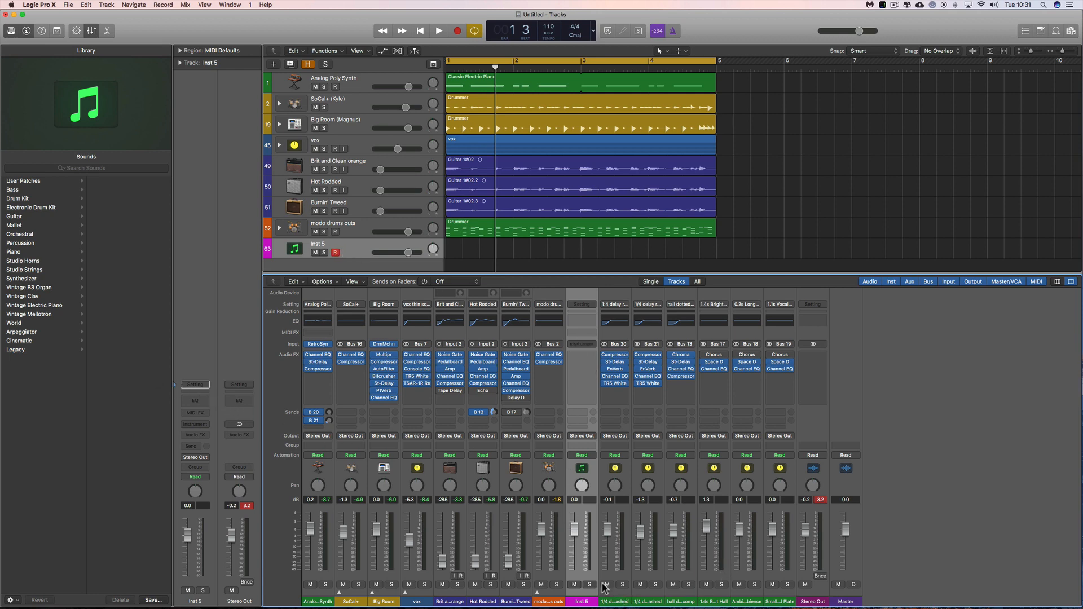
Step: Load the Massive Saws patch from the Synthesizer Classics sounds onto the new magenta instrument track
left_click(620, 599)
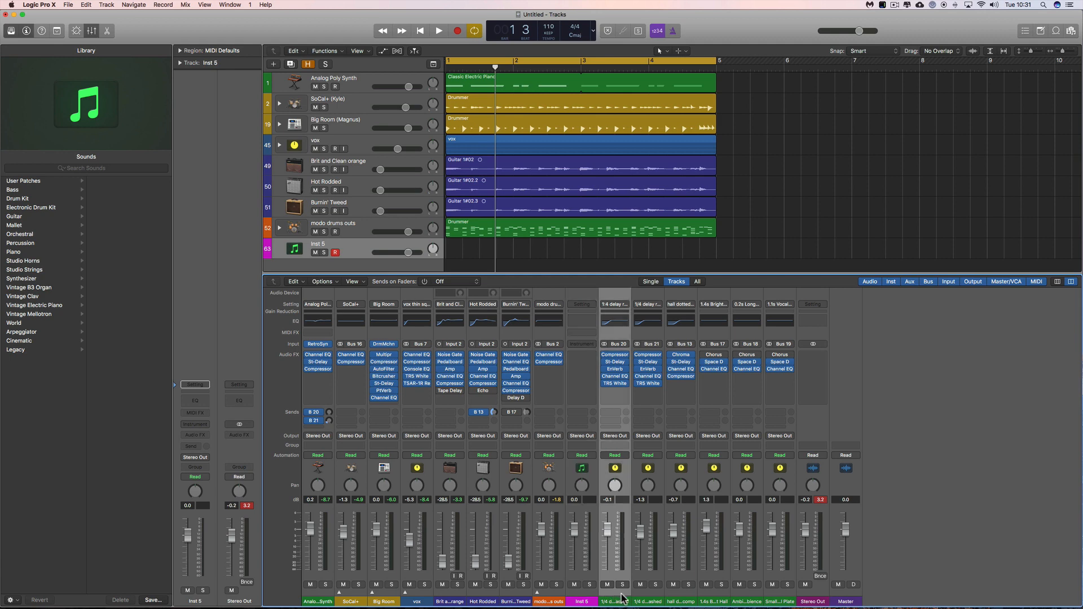
left_click(761, 599, "shift")
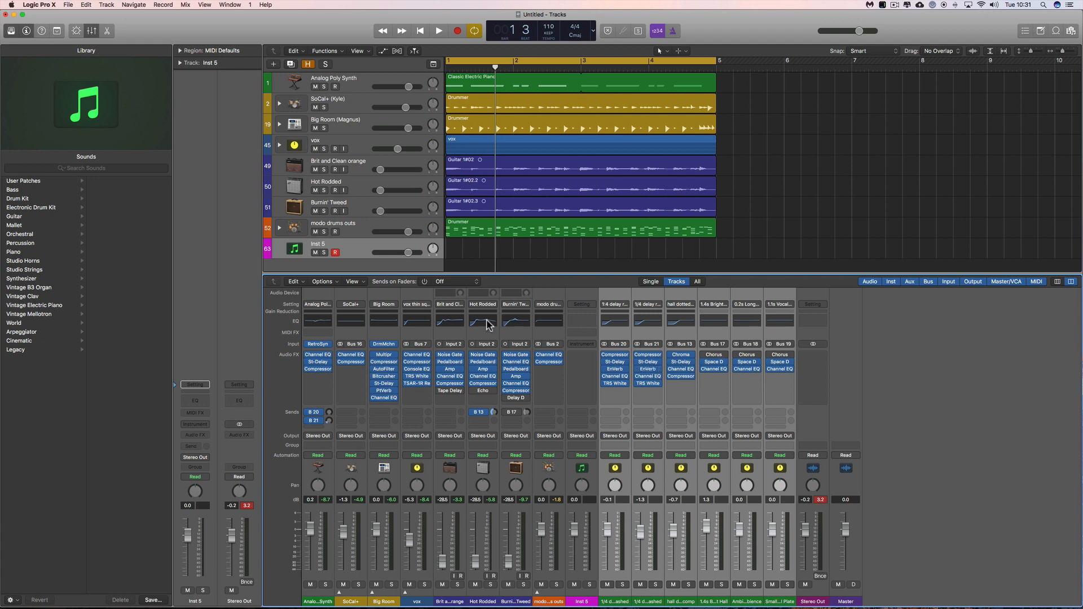
left_click(351, 248)
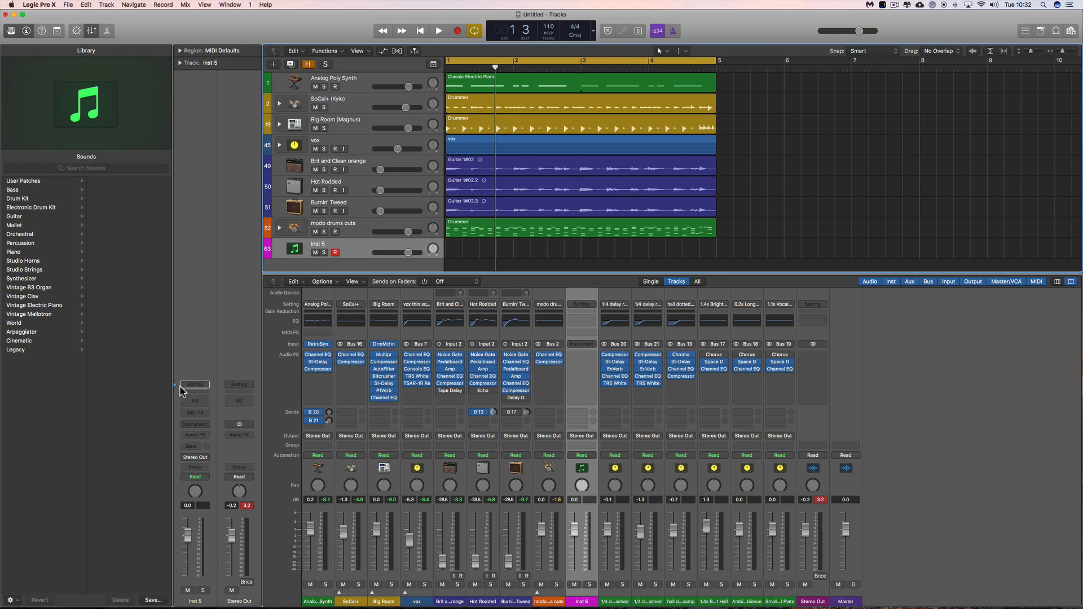
left_click(29, 279)
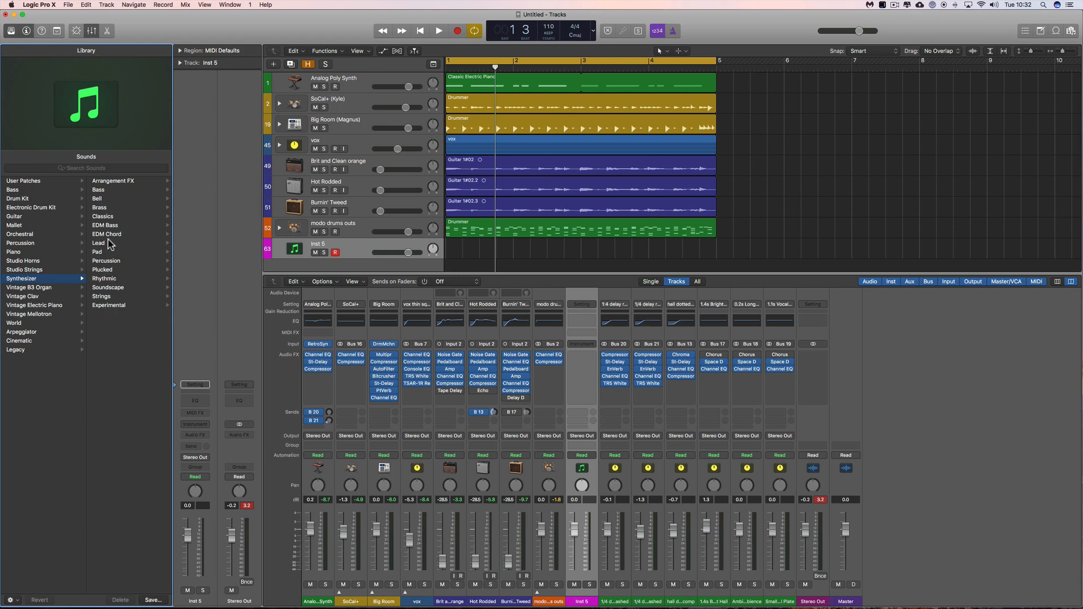
left_click(103, 216)
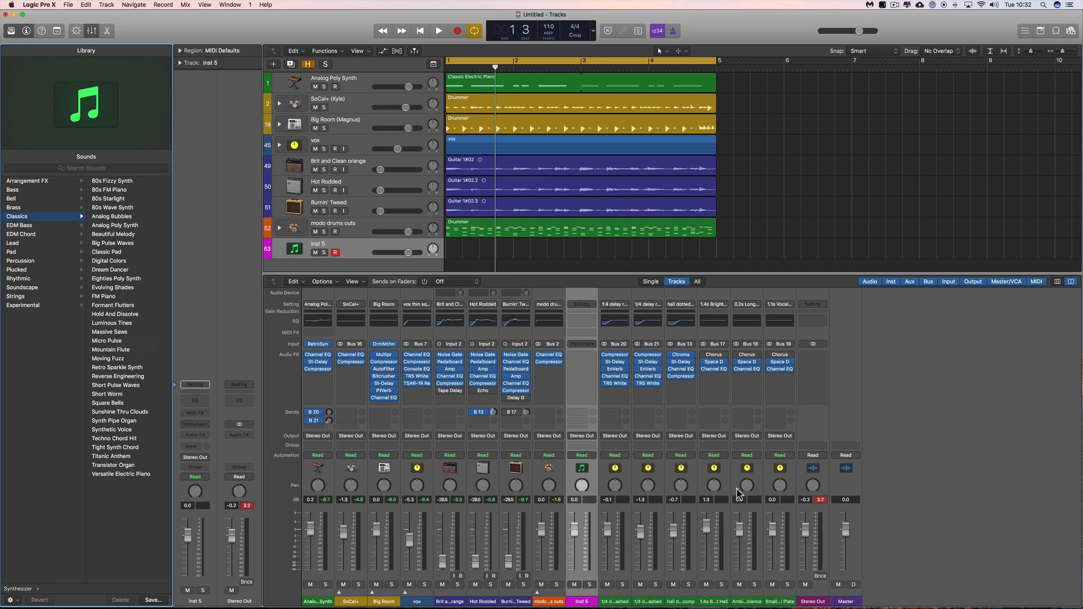
left_click(119, 333)
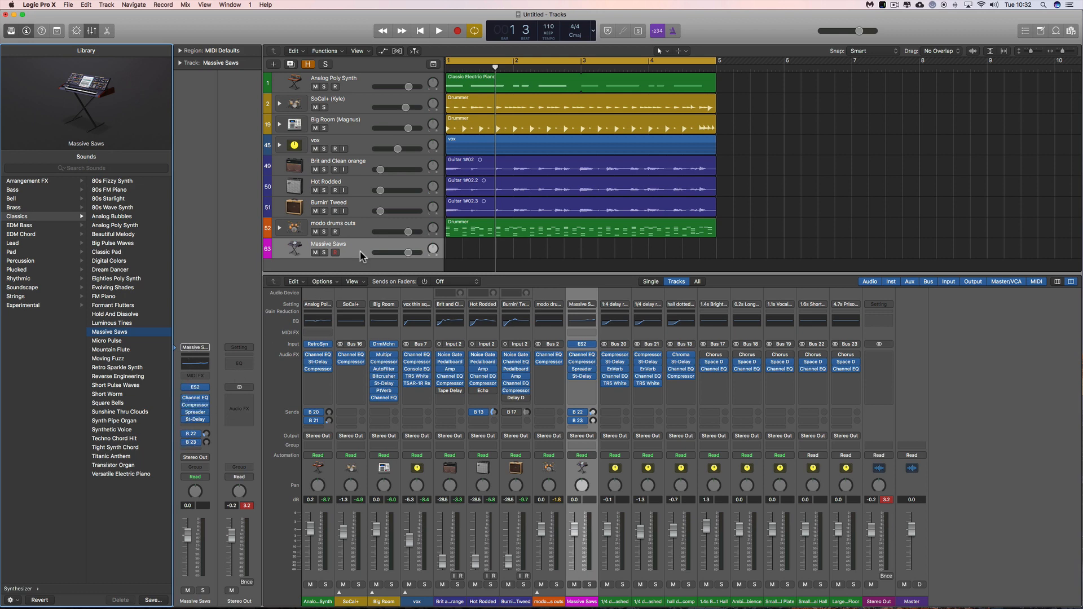
Step: Examine the Massive Saws track's sends and the last two aux channels, and undo loading the patch
mouse_move(196, 391)
mouse_move(199, 443)
left_click(819, 594)
left_click_drag(833, 597, 852, 600)
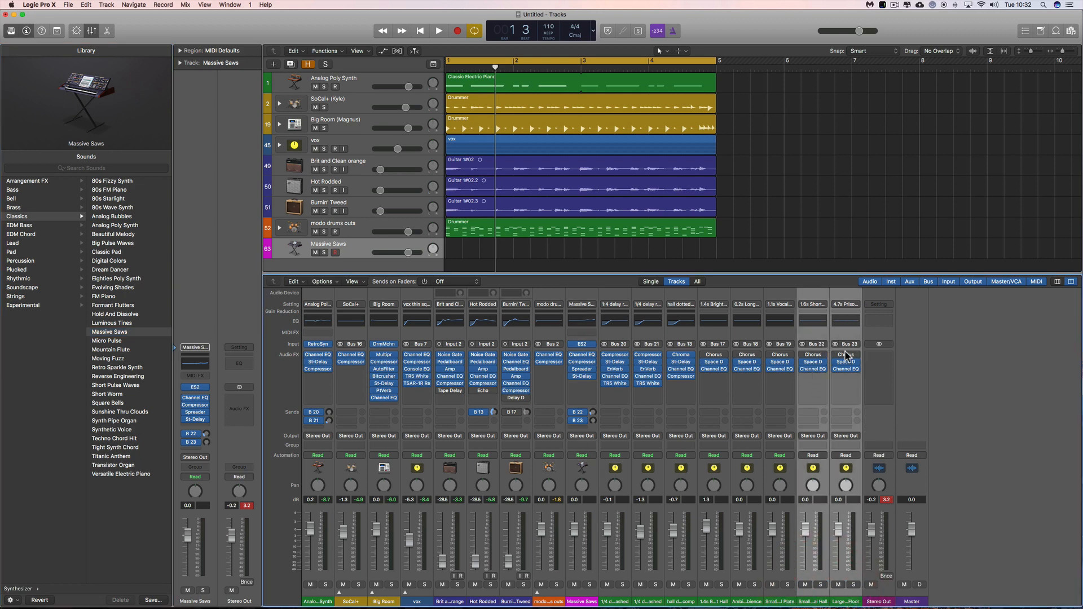
mouse_move(819, 364)
key("super+z")
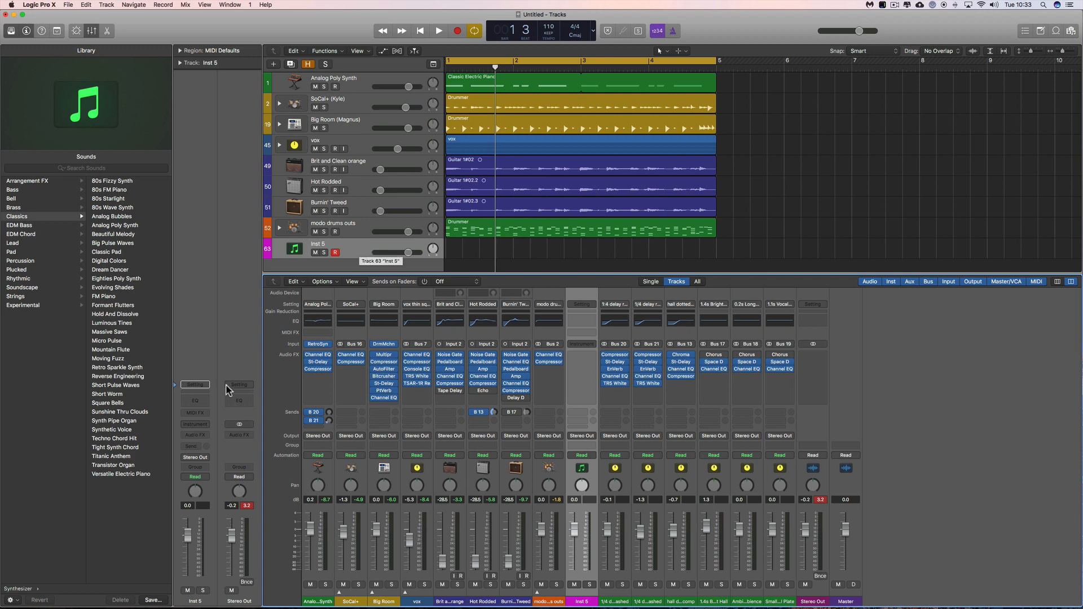
Step: Lower the Inst 5 fader to -0.5 dB and enable patch merging in the Library with Sends excluded
left_click_drag(190, 536, 191, 533)
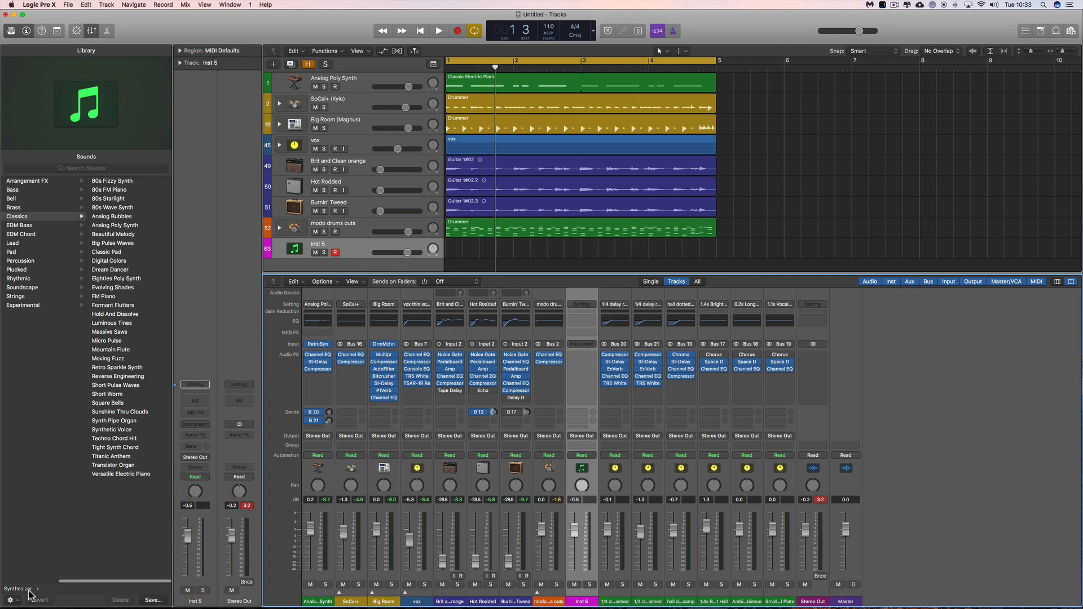
left_click_drag(14, 599, 63, 597)
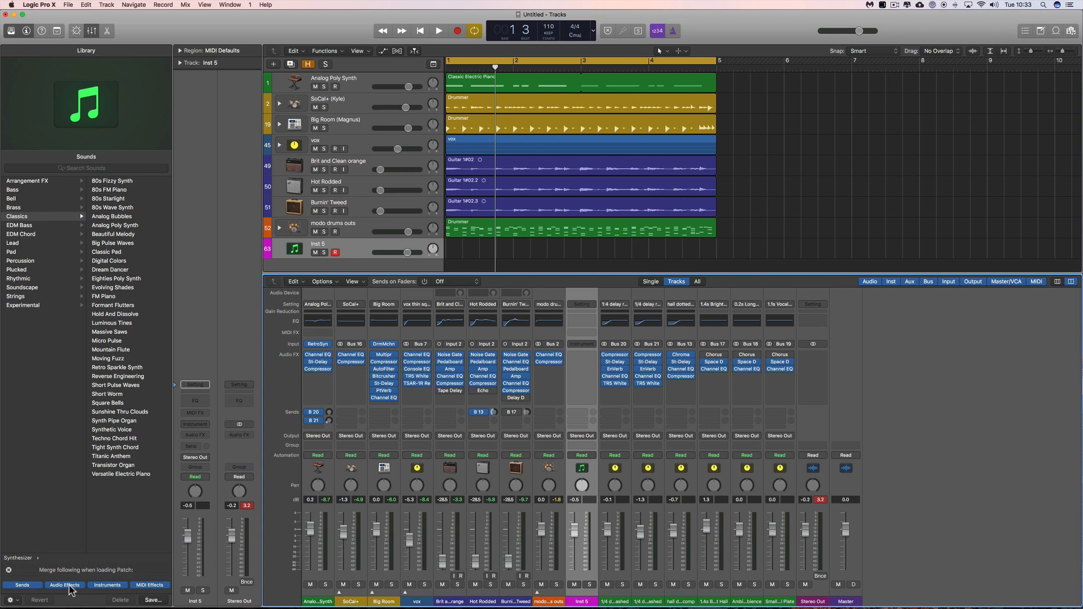
left_click(34, 586)
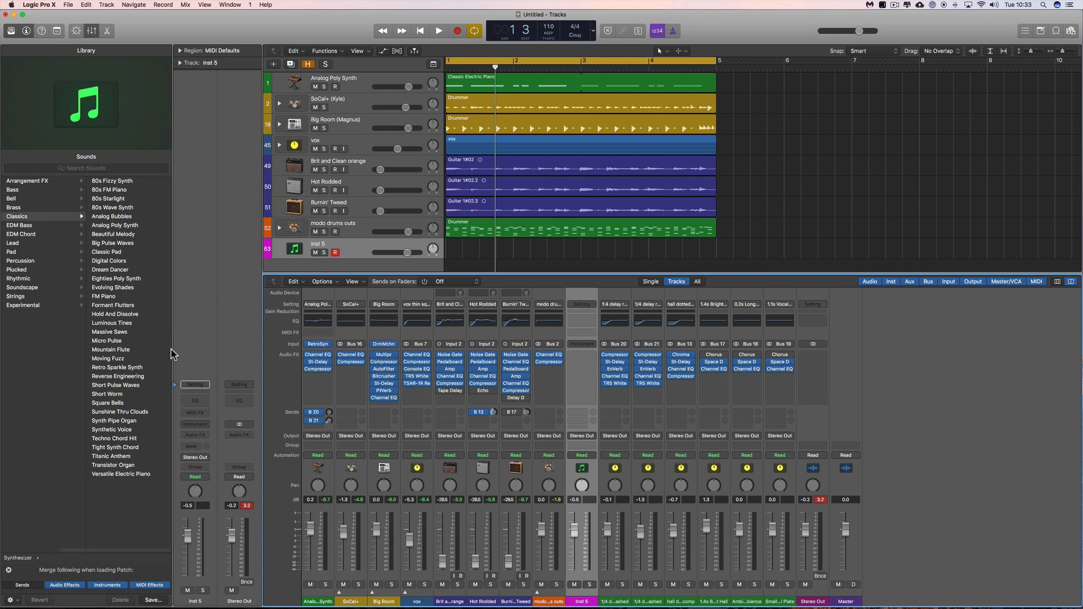
Step: Load the Massive Saws patch onto the Inst 5 track and look through the buses available for its send
left_click(114, 333)
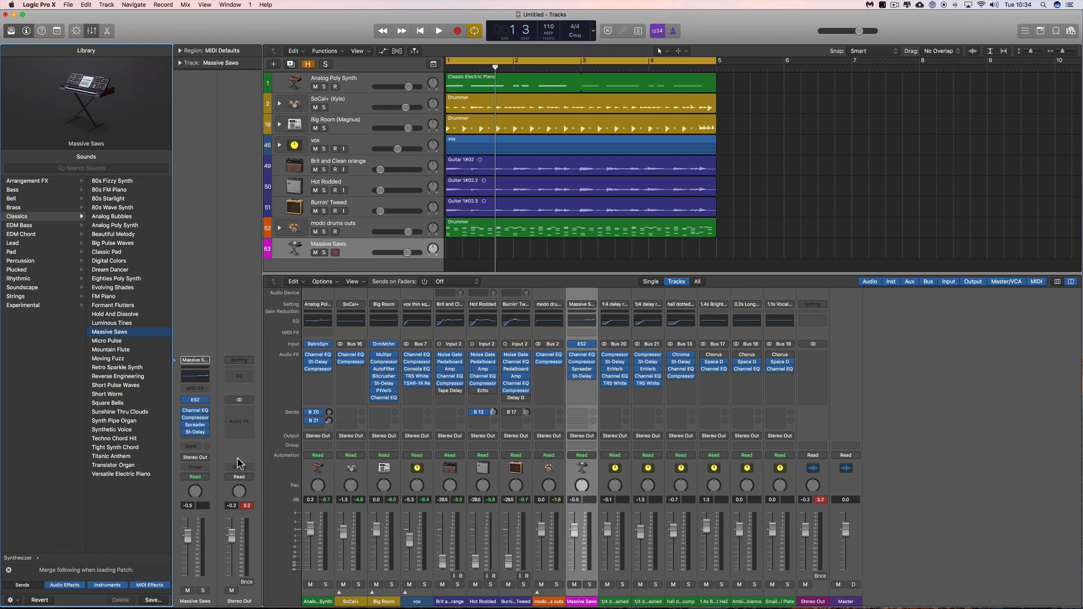
left_click(199, 451)
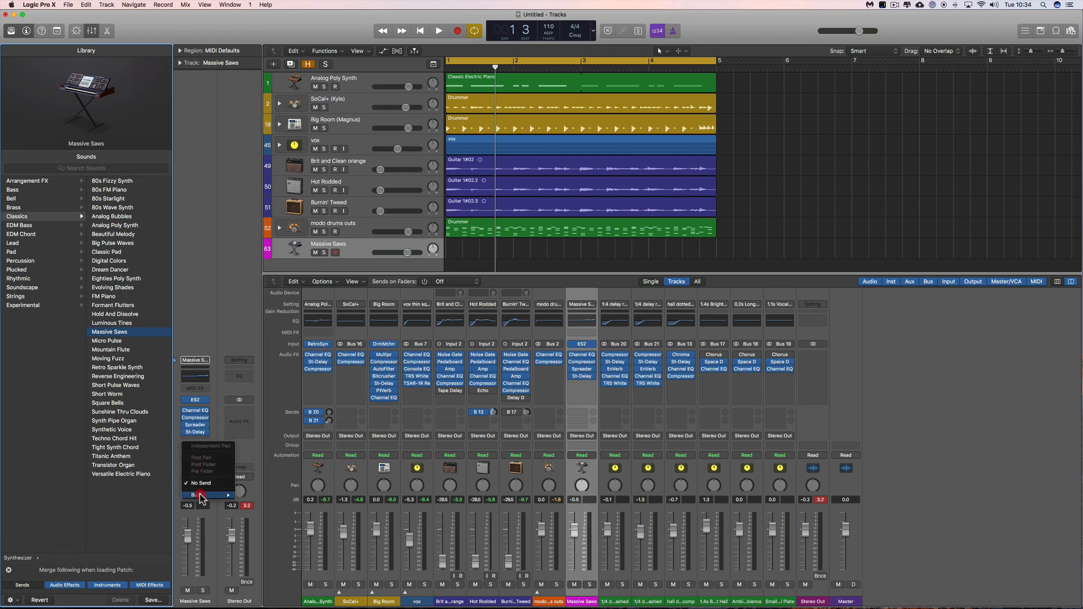
mouse_move(209, 495)
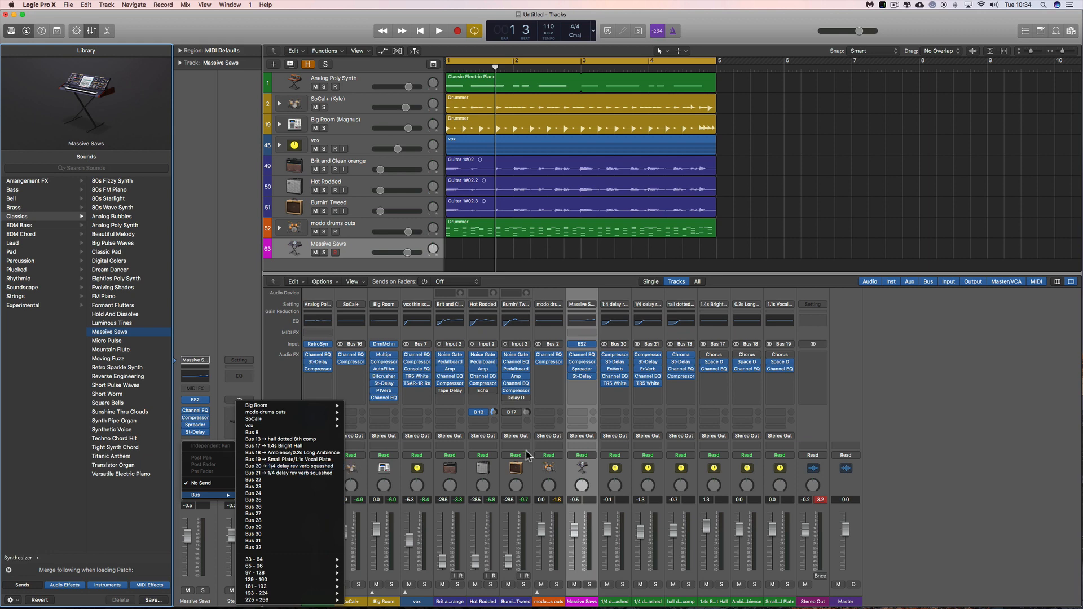
left_click(261, 343)
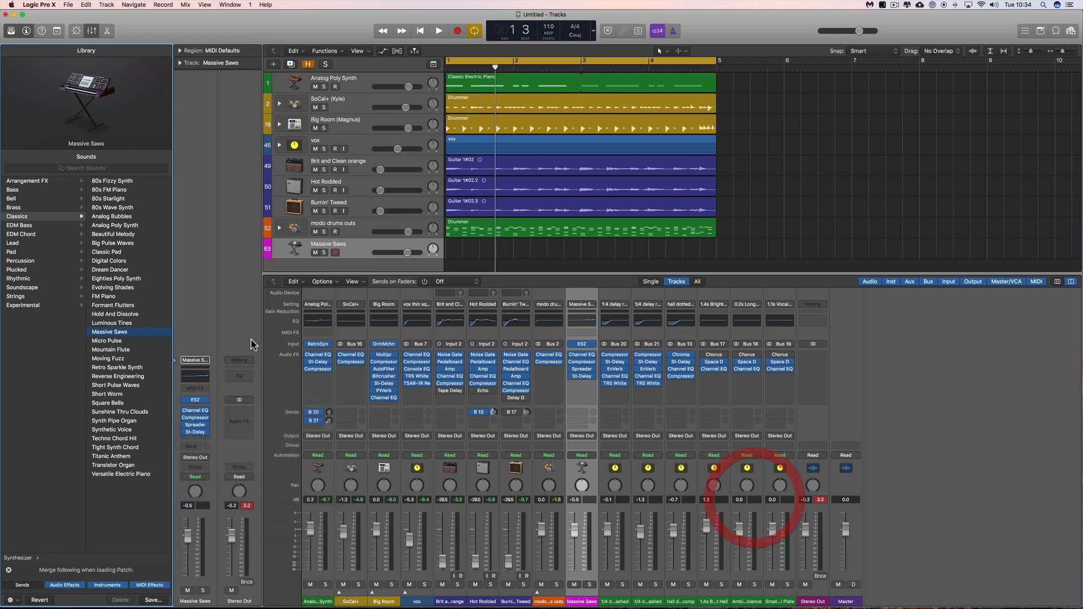
mouse_move(203, 412)
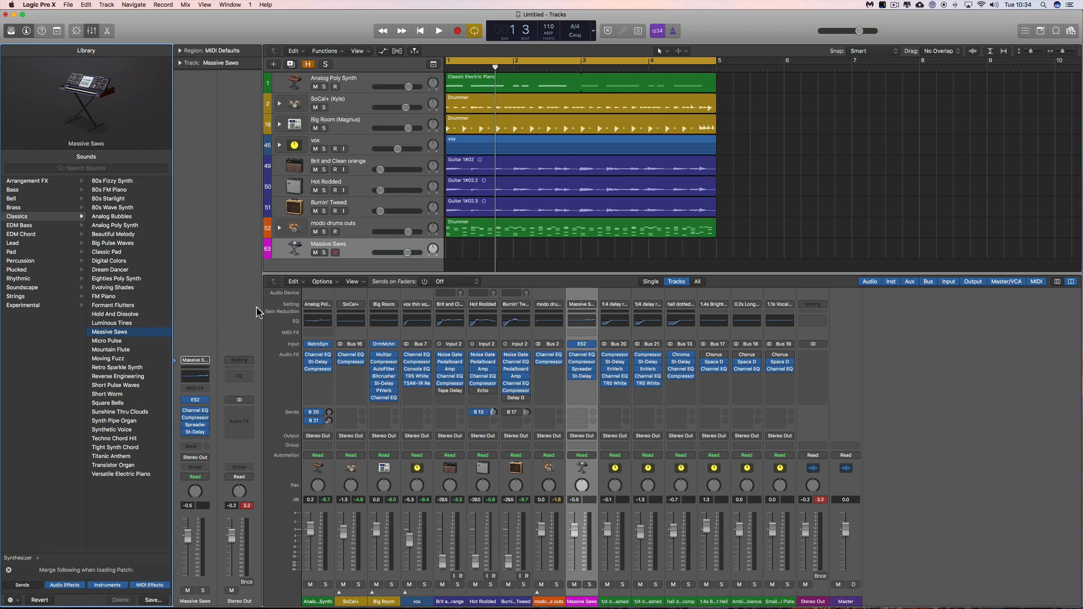
Step: Undo the last patch load and reload Massive Saws onto the Inst 5 track with Audio Effects also excluded from patch merging
key("super+z")
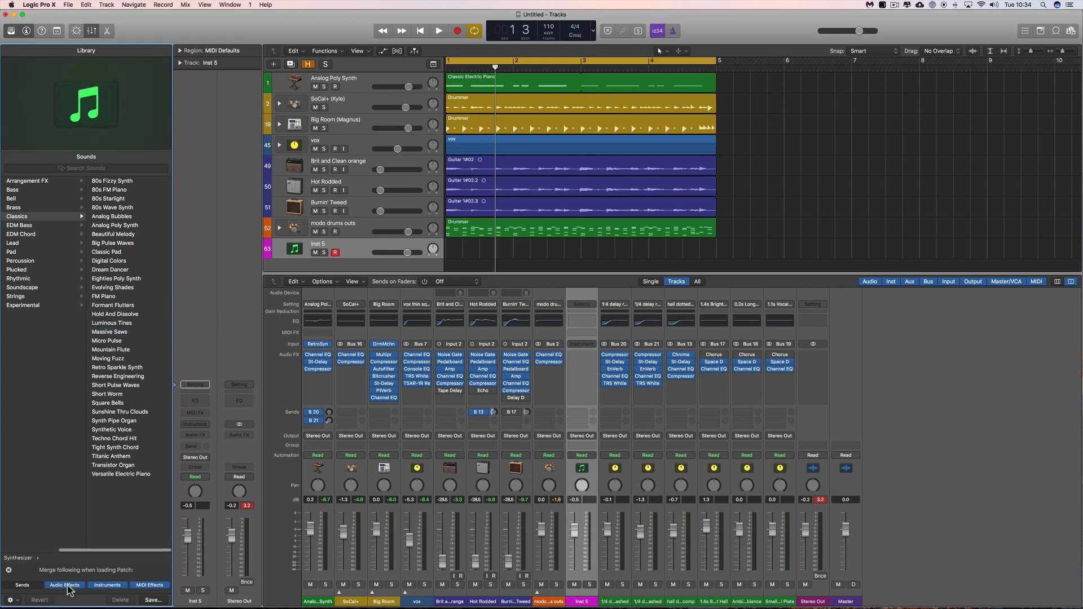
left_click(65, 585)
left_click(110, 331)
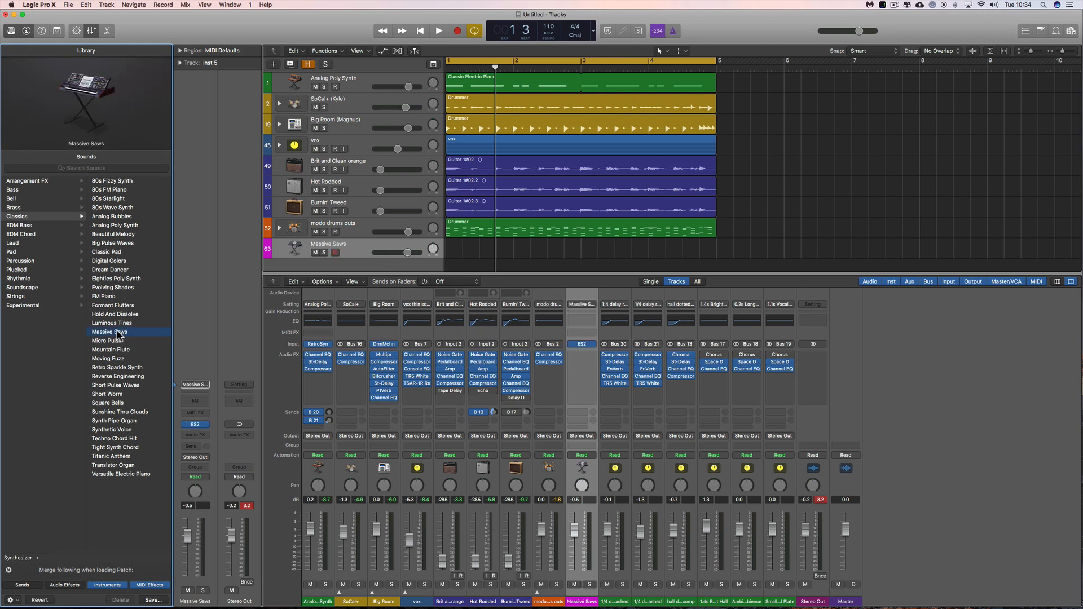
Step: Inspect the ES2 instrument on the Massive Saws track, close its plug-in window, and check the track's empty effect slots
left_click(195, 425)
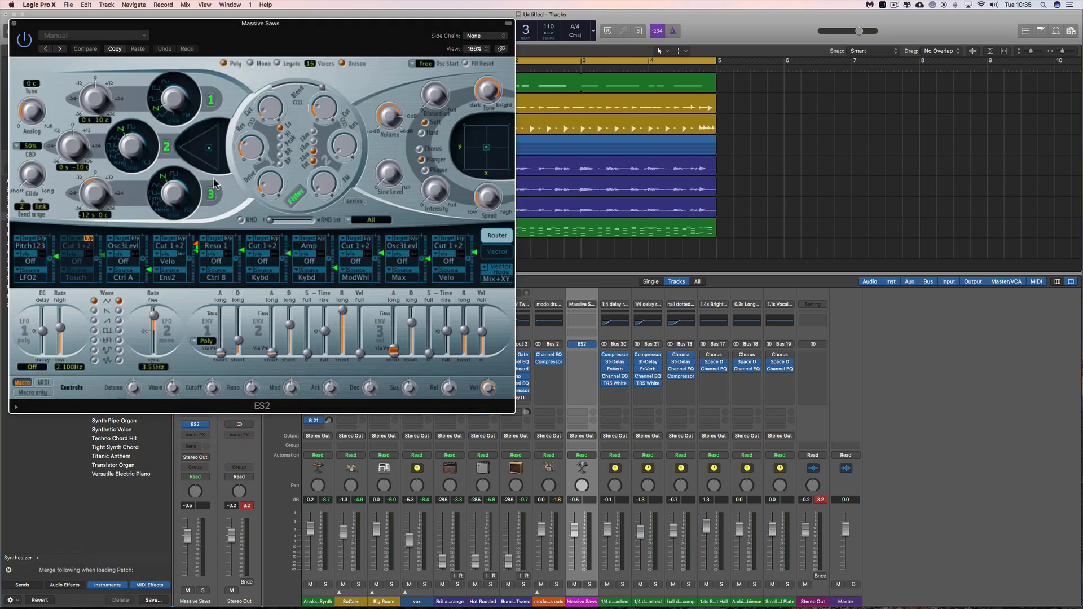
left_click(15, 23)
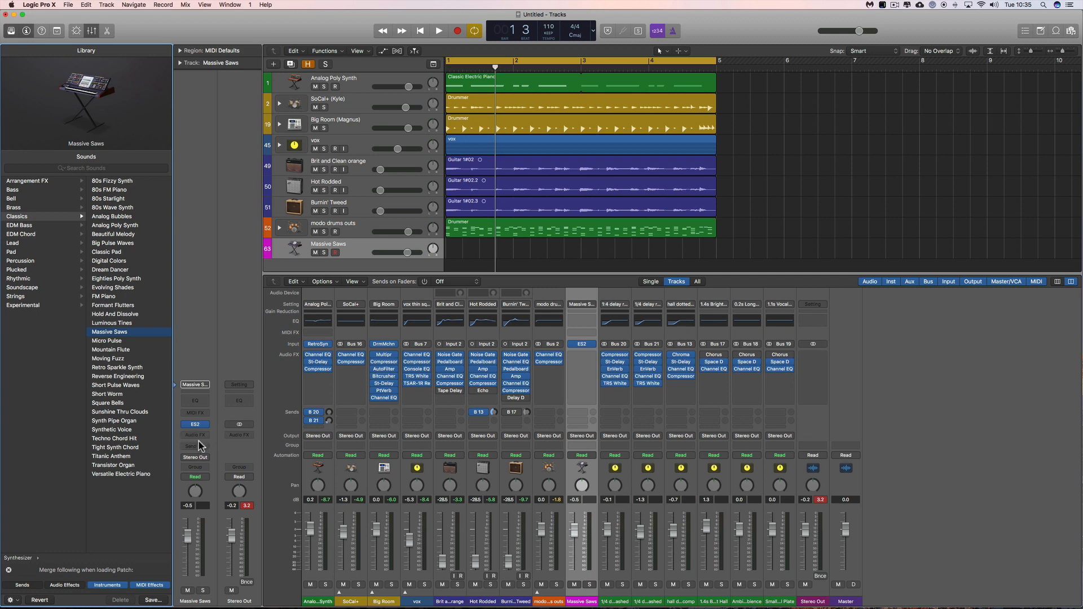
mouse_move(201, 429)
Step: Toggle the Sends and Audio Effects merge options, turn off patch merging, and open the Library options containing Enable Patch Merging
left_click(24, 585)
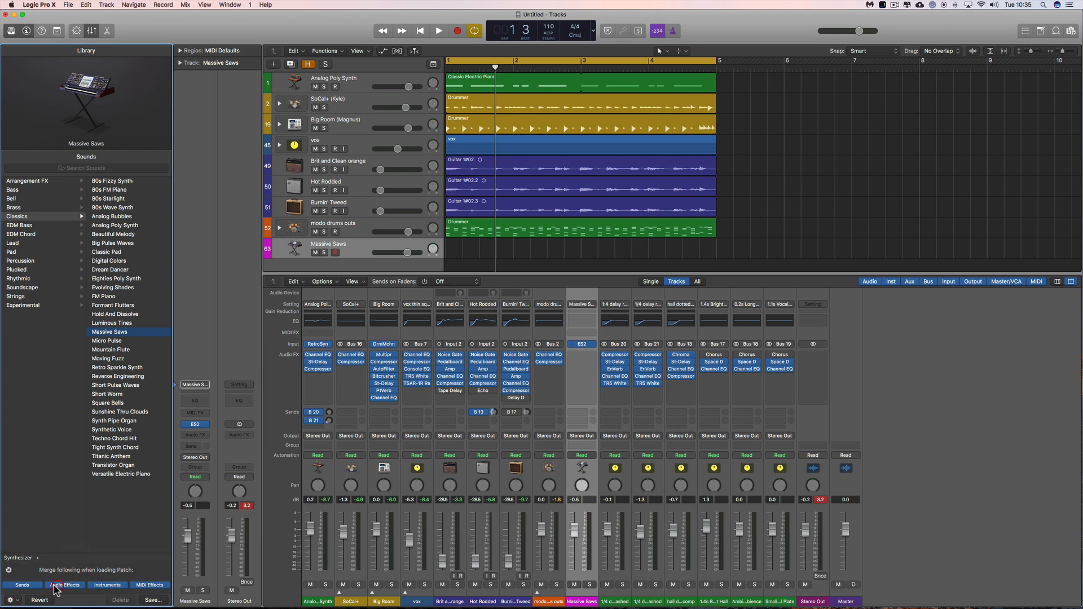
left_click(33, 584)
left_click(64, 585)
left_click(37, 586)
mouse_move(609, 366)
left_click(24, 585)
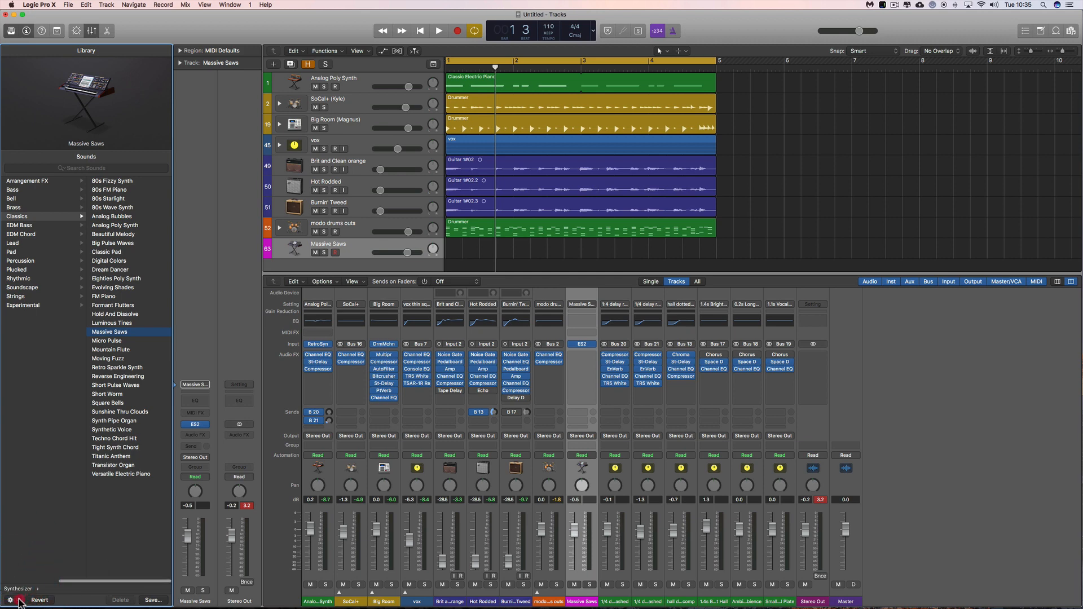
left_click(11, 600)
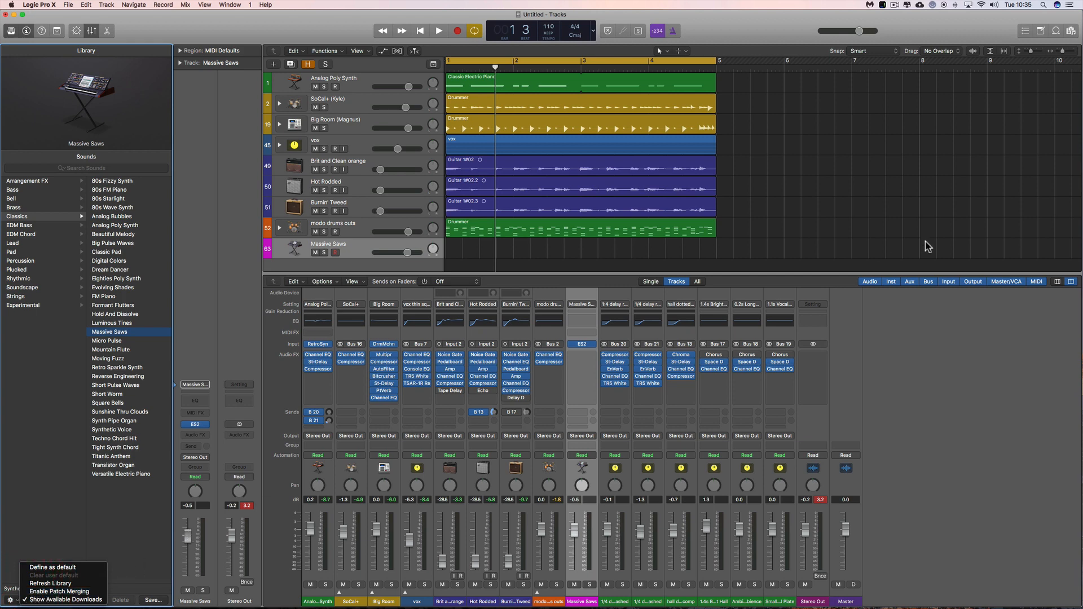